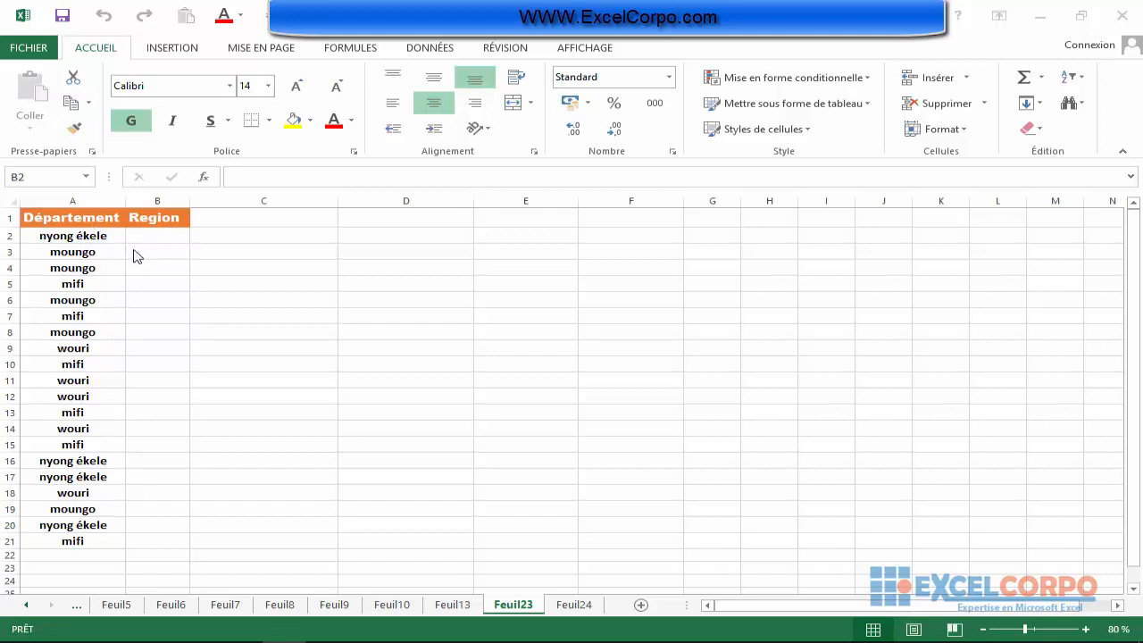
# Start a RECHERCHEV formula in cell B2 of Feuil23 with A2 as the lookup value
pyautogui.click(573, 605)
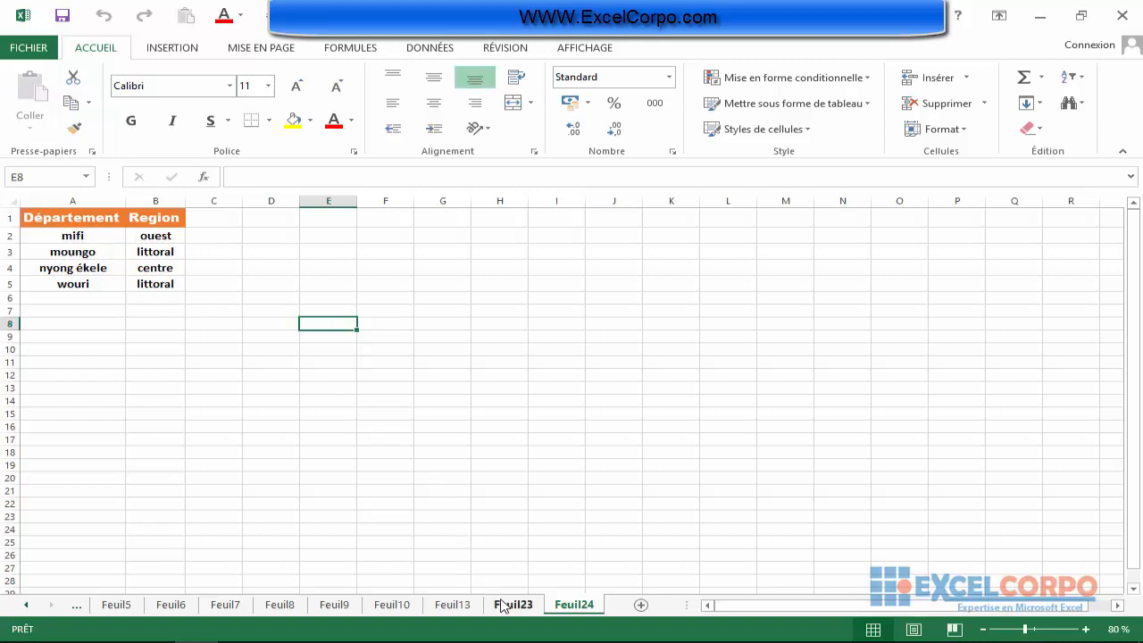
pyautogui.click(507, 607)
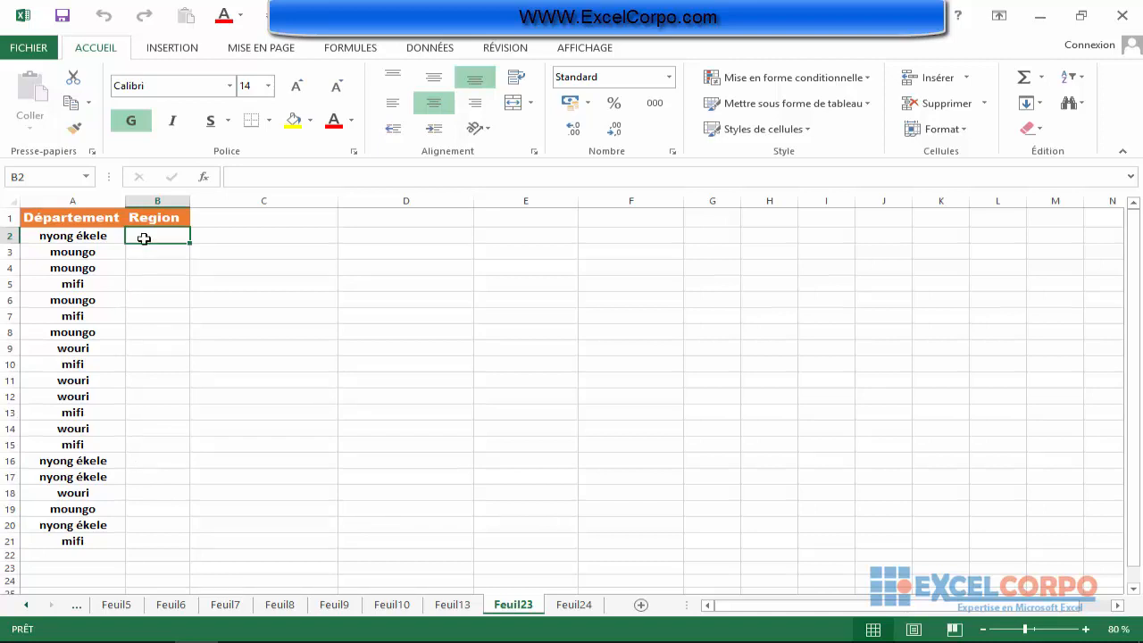
pyautogui.write('=')
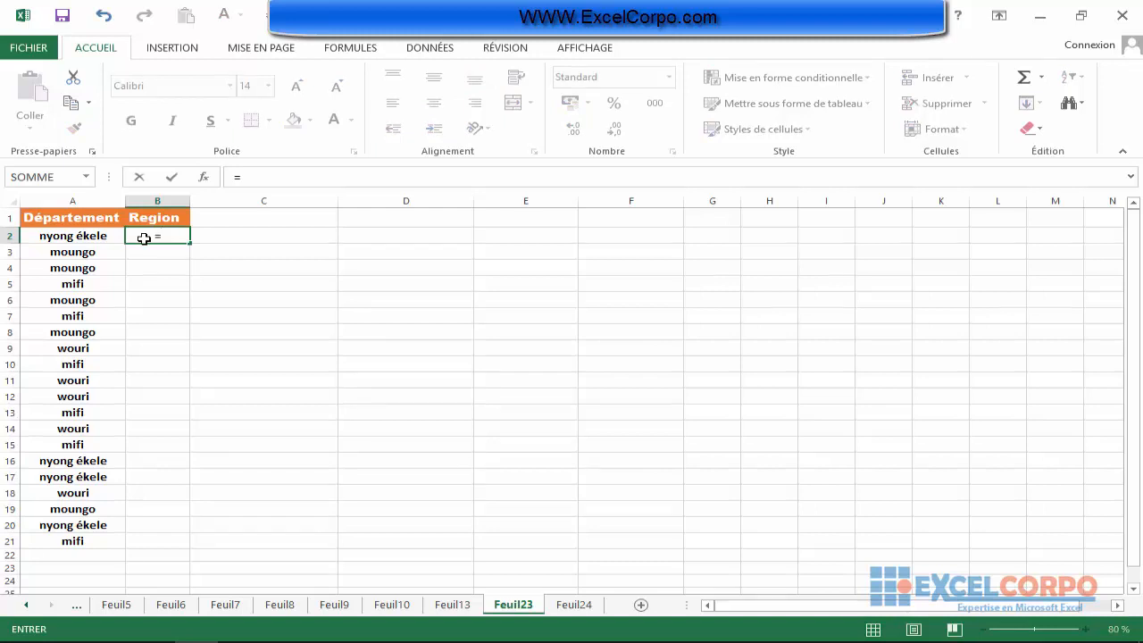
pyautogui.write('rech')
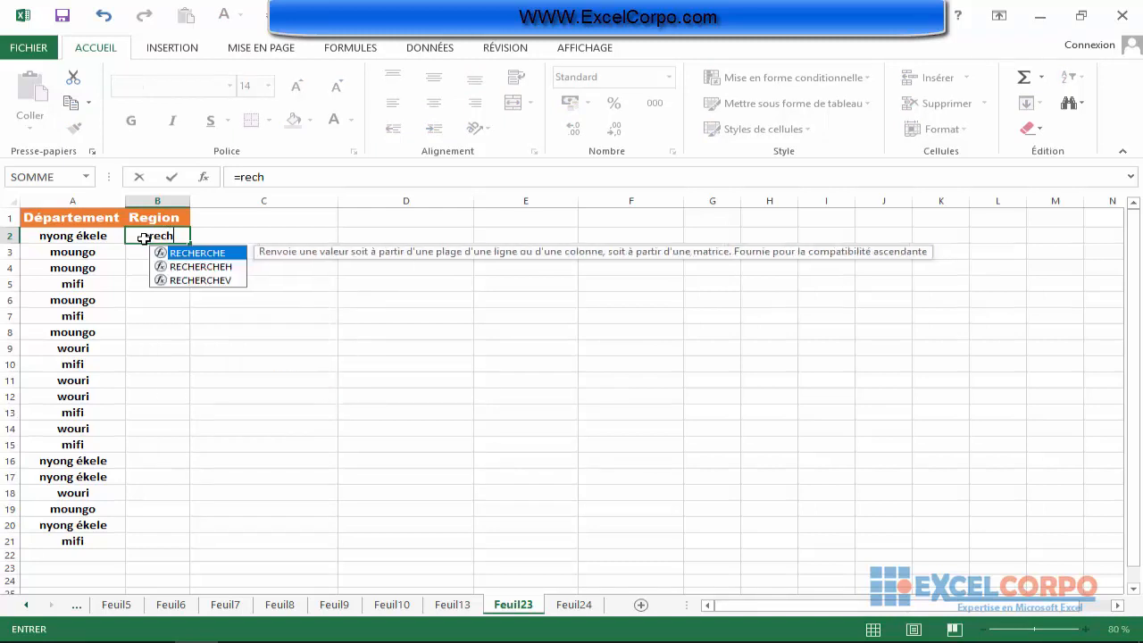
pyautogui.doubleClick(194, 280)
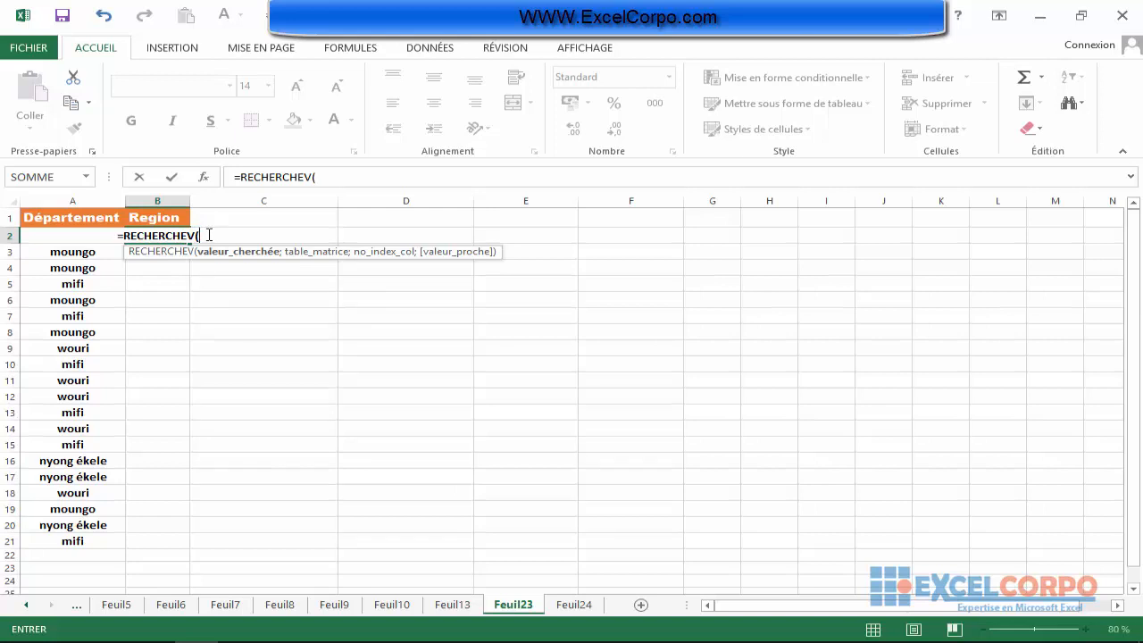
pyautogui.write('A2')
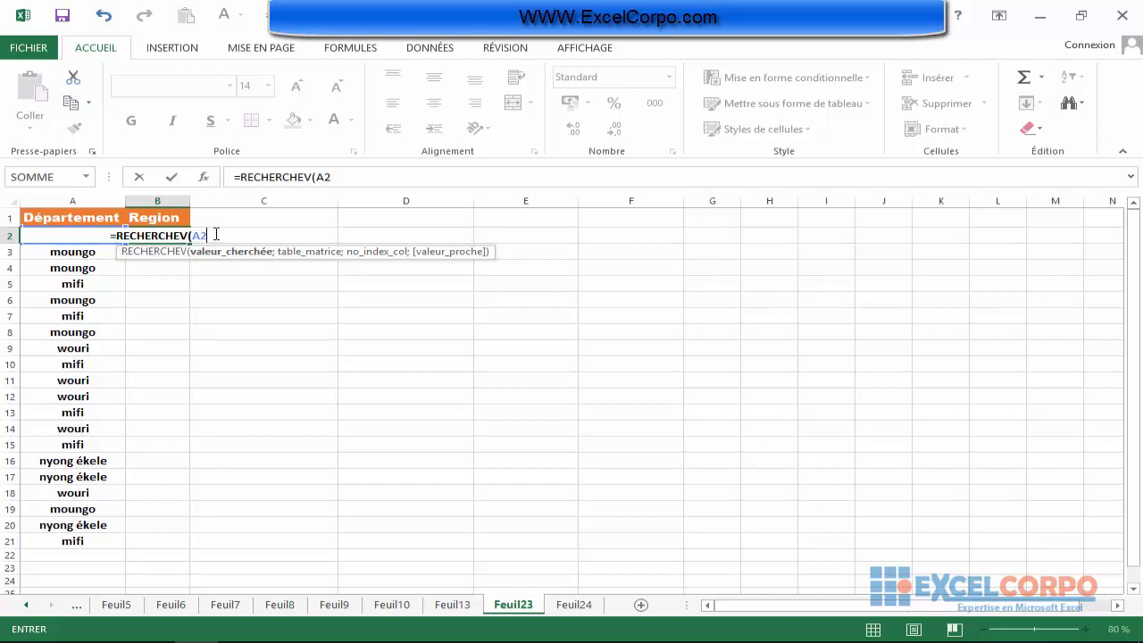
pyautogui.write(';')
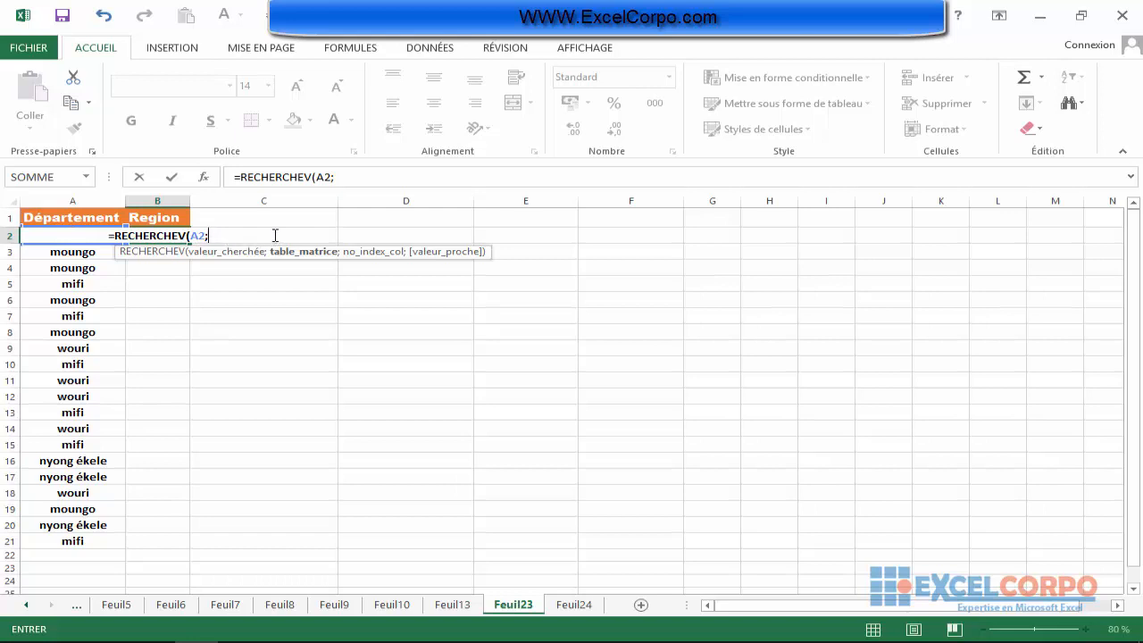
# Use range A2:B5 on Feuil24 as the formula's lookup table, leaving no stray Feuil23 reference after it
pyautogui.click(574, 605)
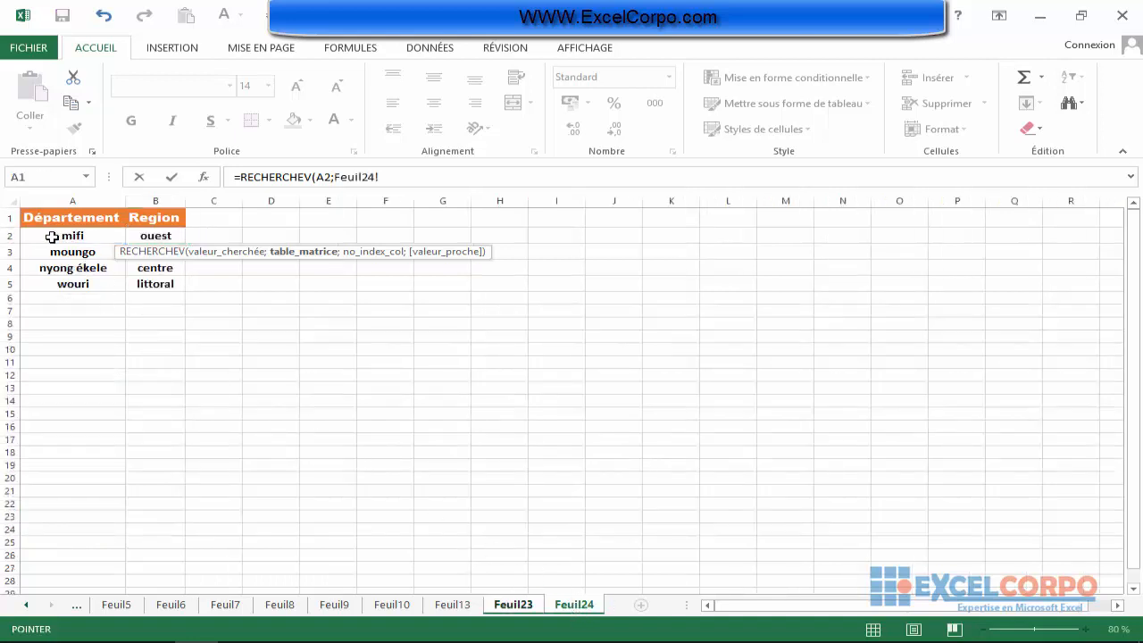
pyautogui.moveTo(48, 235); pyautogui.dragTo(162, 283)
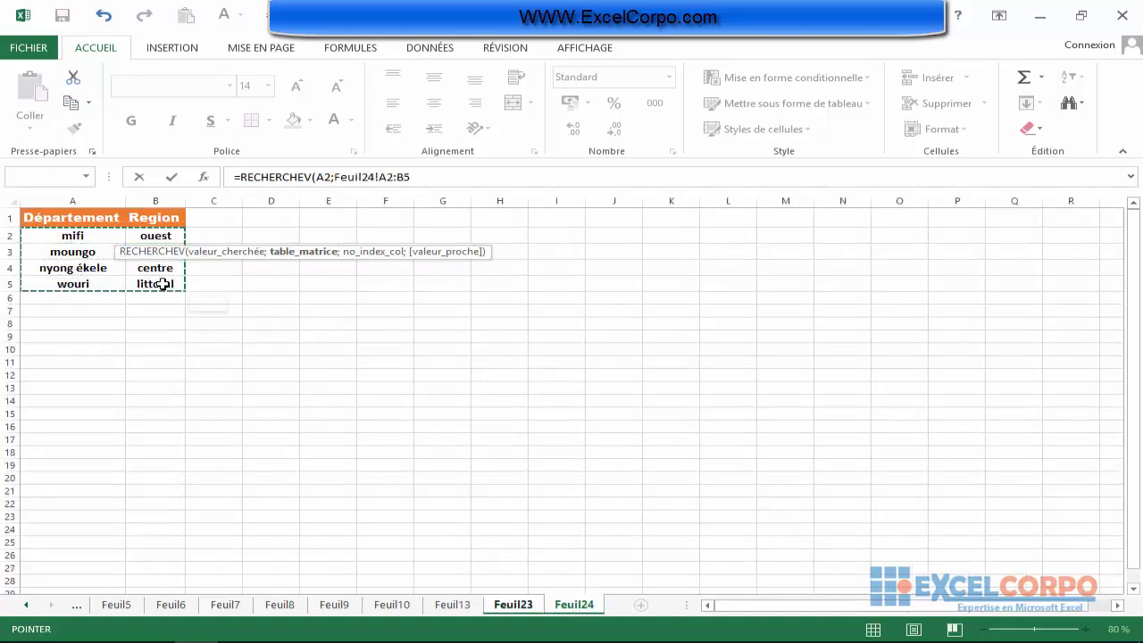
pyautogui.click(424, 177)
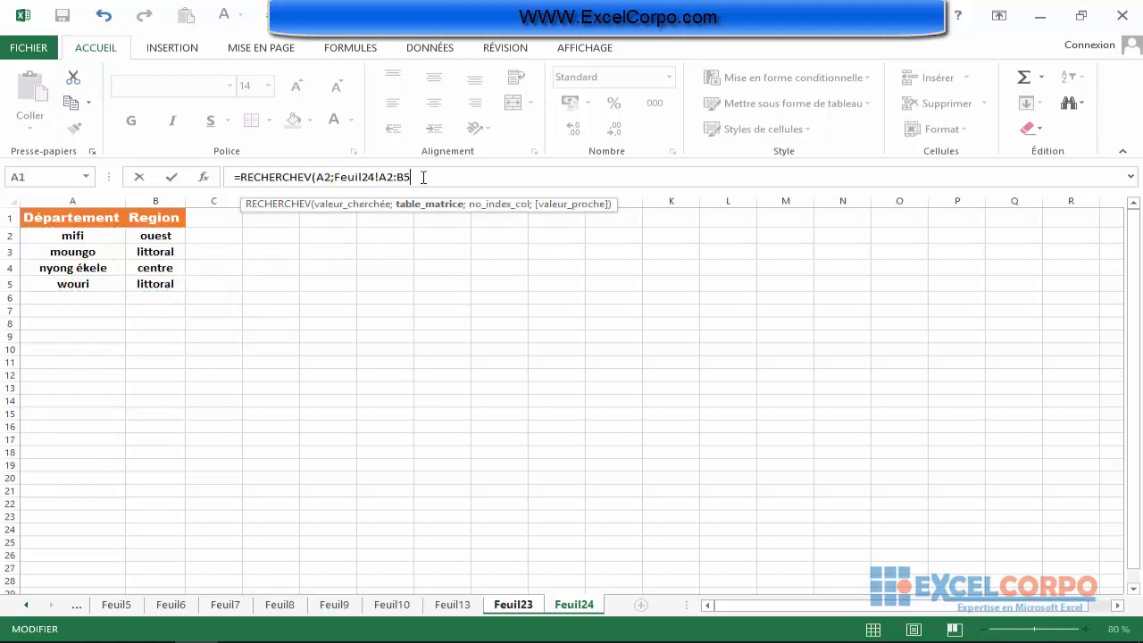
pyautogui.write(';')
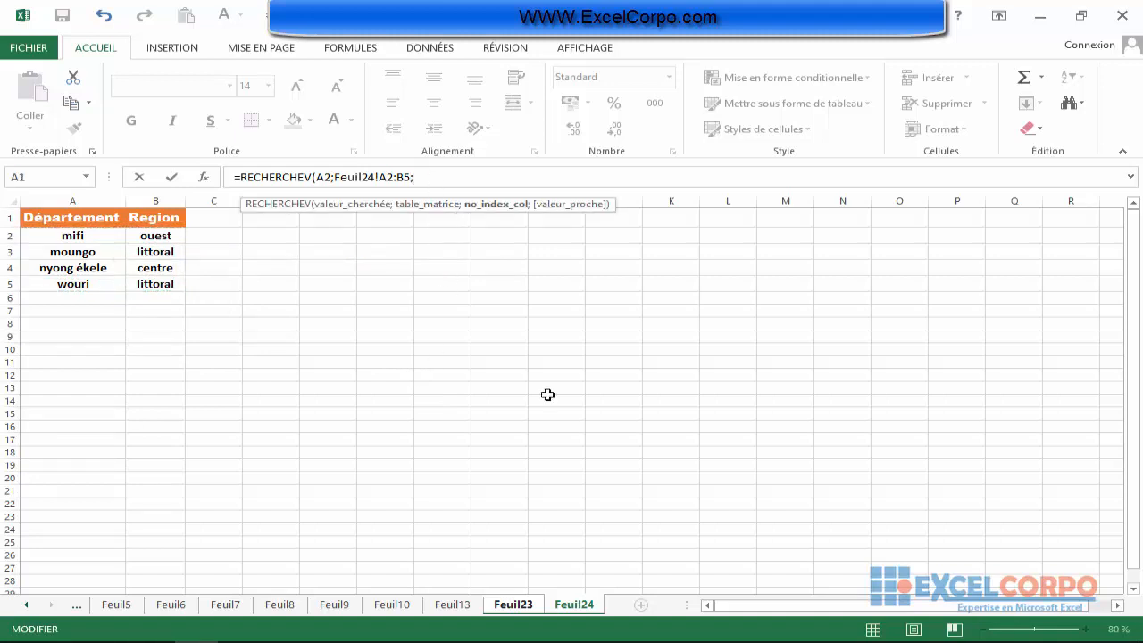
pyautogui.click(512, 606)
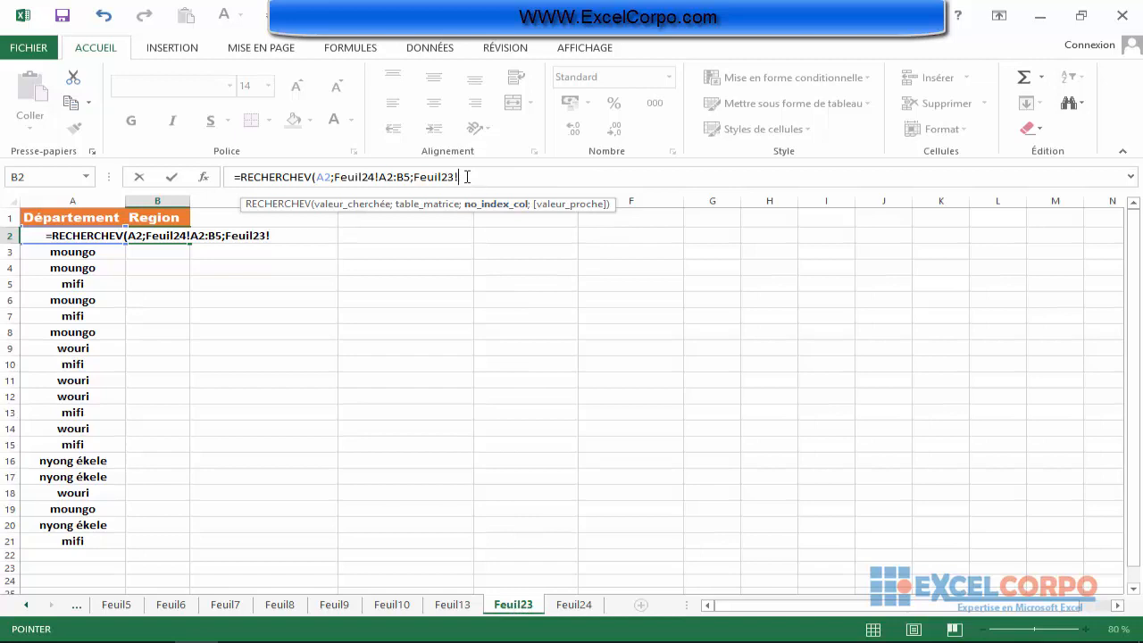
pyautogui.moveTo(462, 178); pyautogui.dragTo(415, 180)
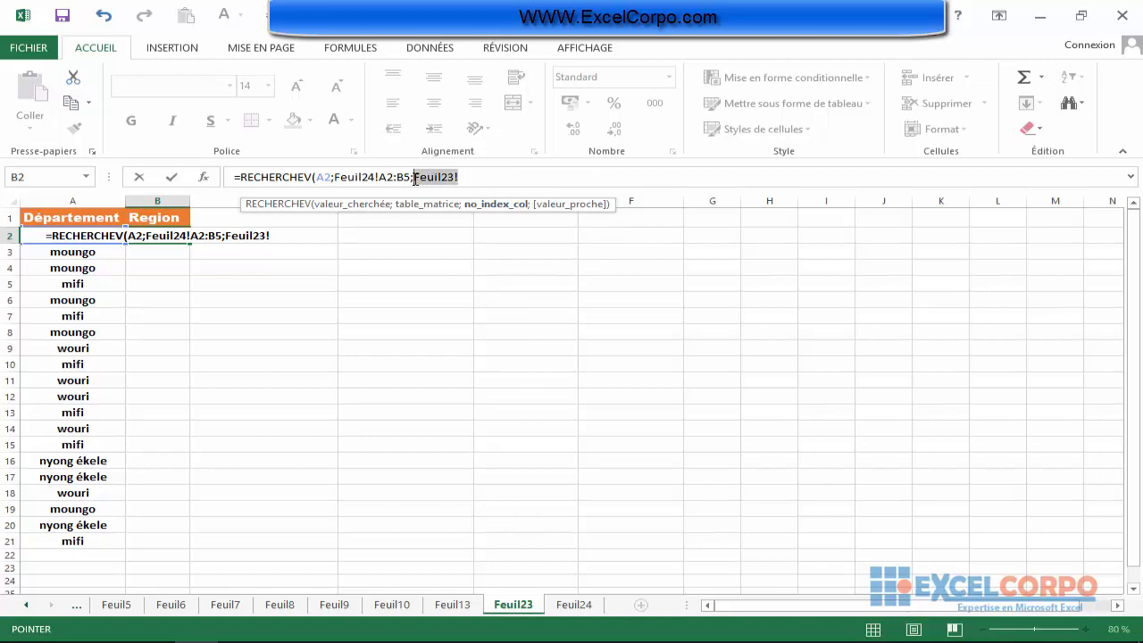
pyautogui.press('BackSpace')
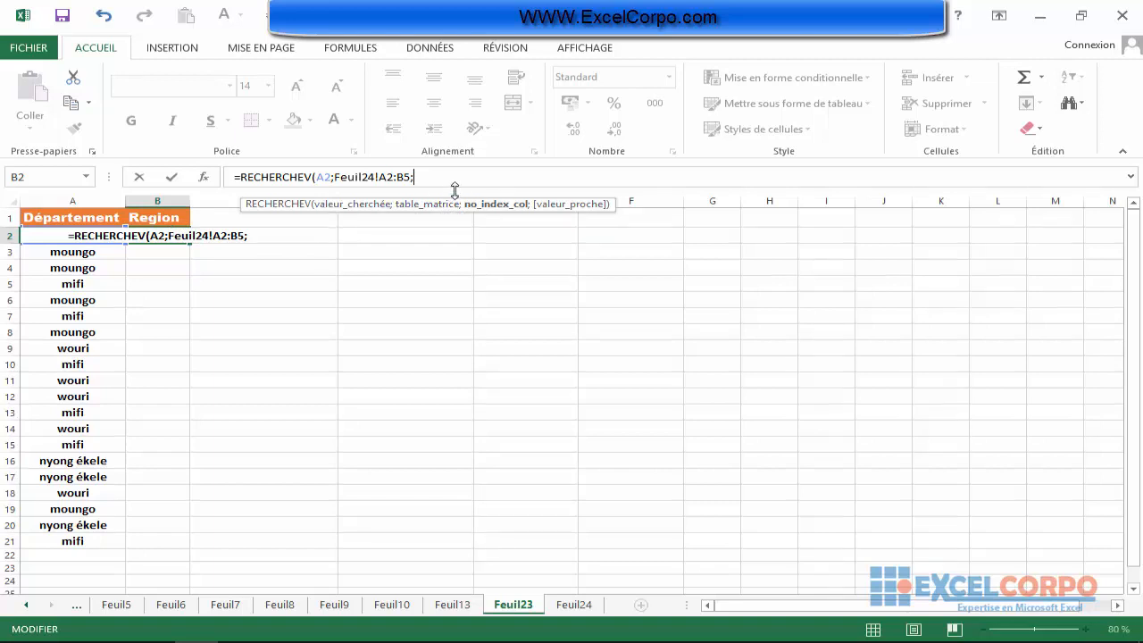
# Complete the RECHERCHEV formula with column index 2 and exact match FAUX, and enter it
pyautogui.write('2')
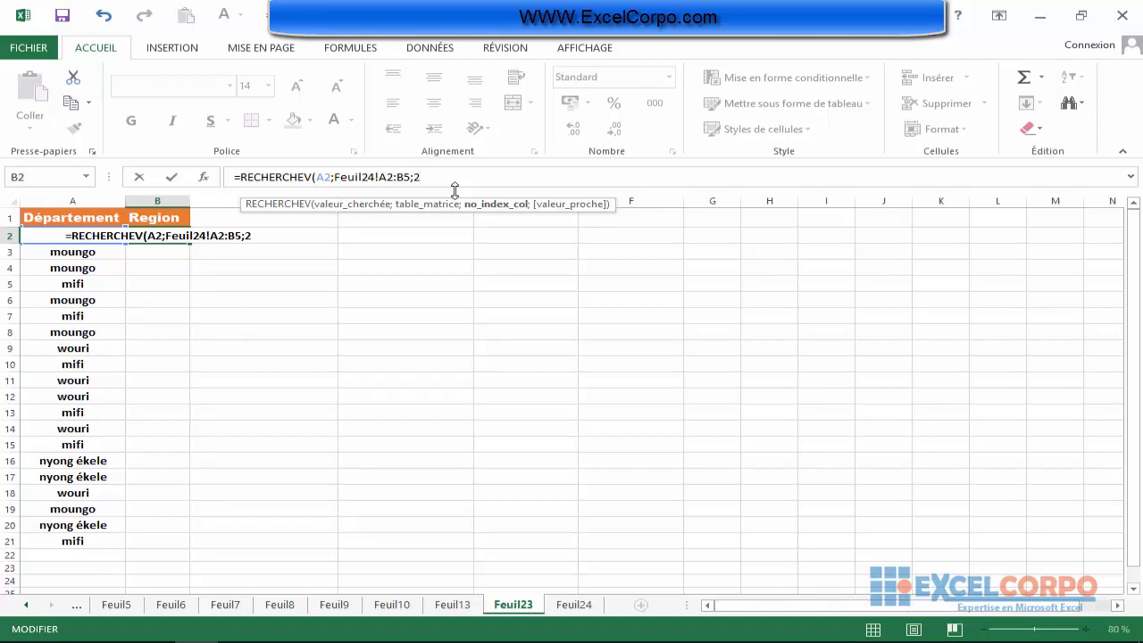
pyautogui.write(';')
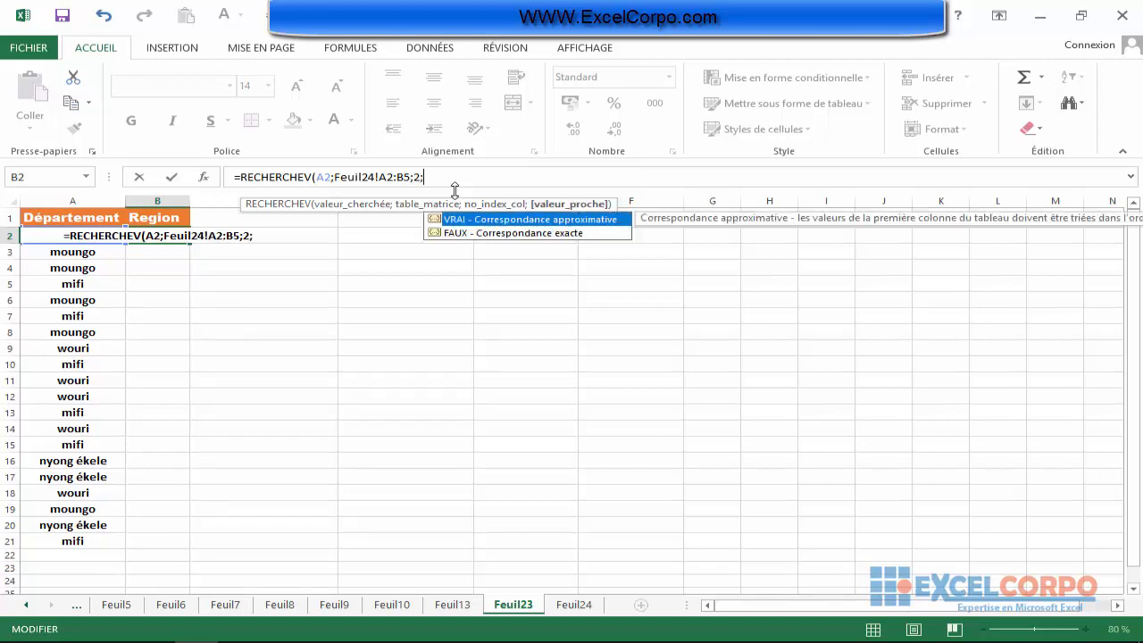
pyautogui.click(525, 237)
pyautogui.doubleClick(525, 236)
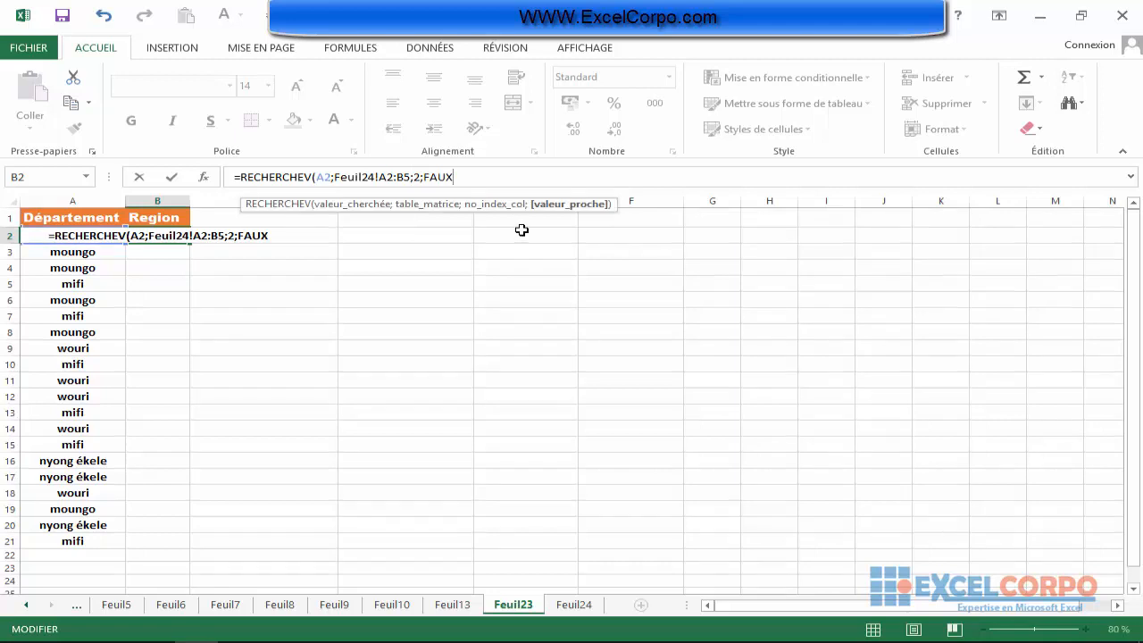
pyautogui.write(')')
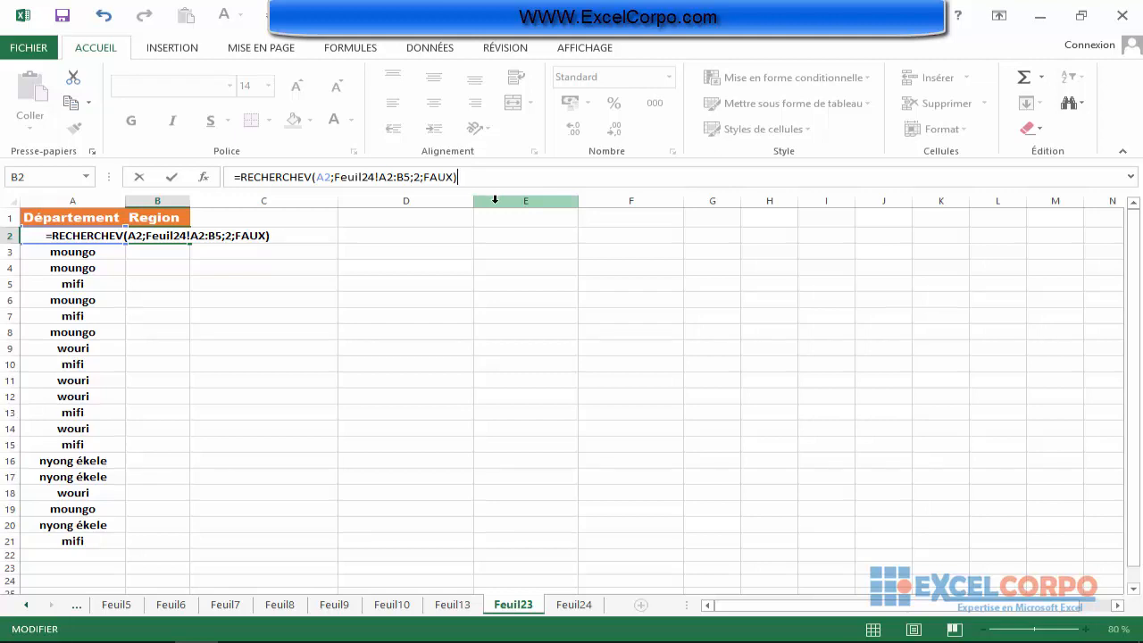
pyautogui.press('Return')
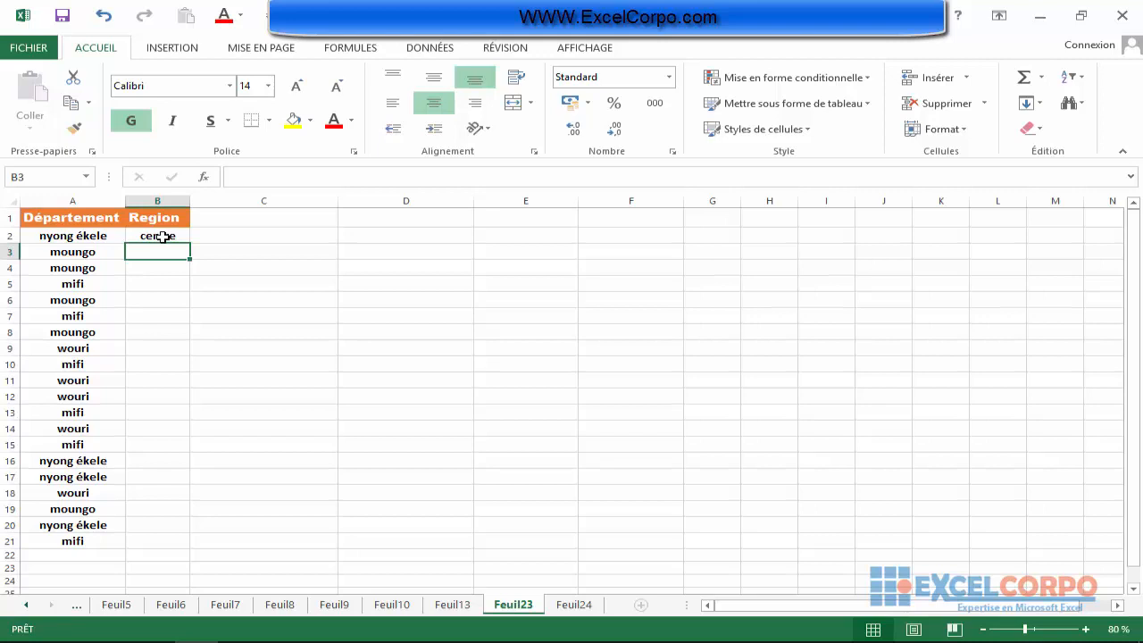
# Lock the row numbers of the lookup table in B2's formula so that it reads Feuil24!A$2:B$5
pyautogui.click(163, 236)
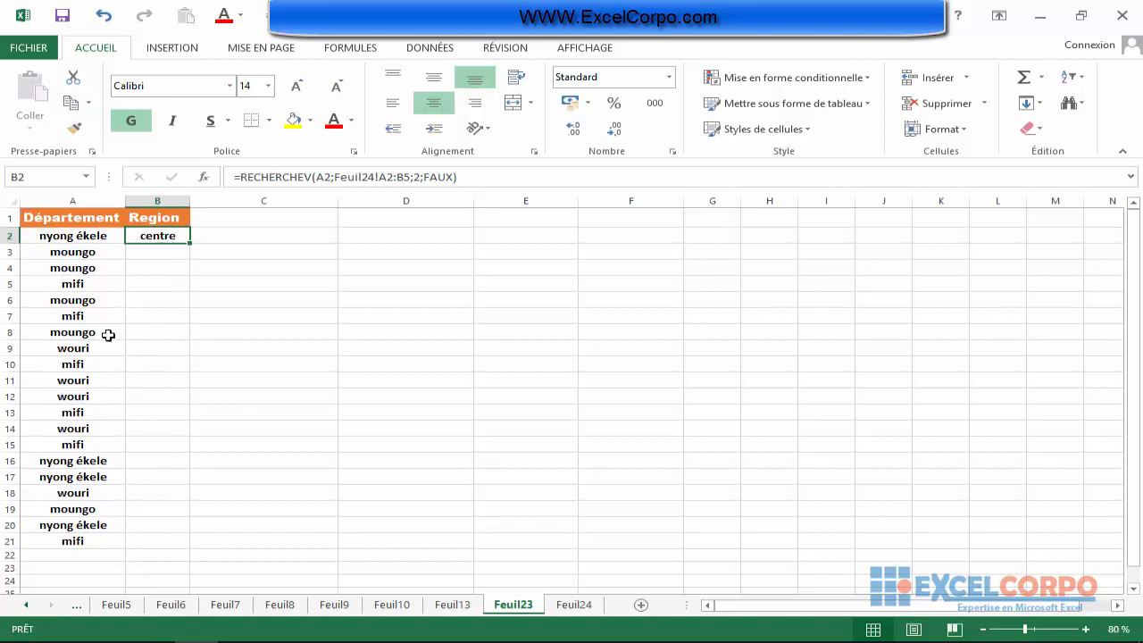
pyautogui.click(389, 176)
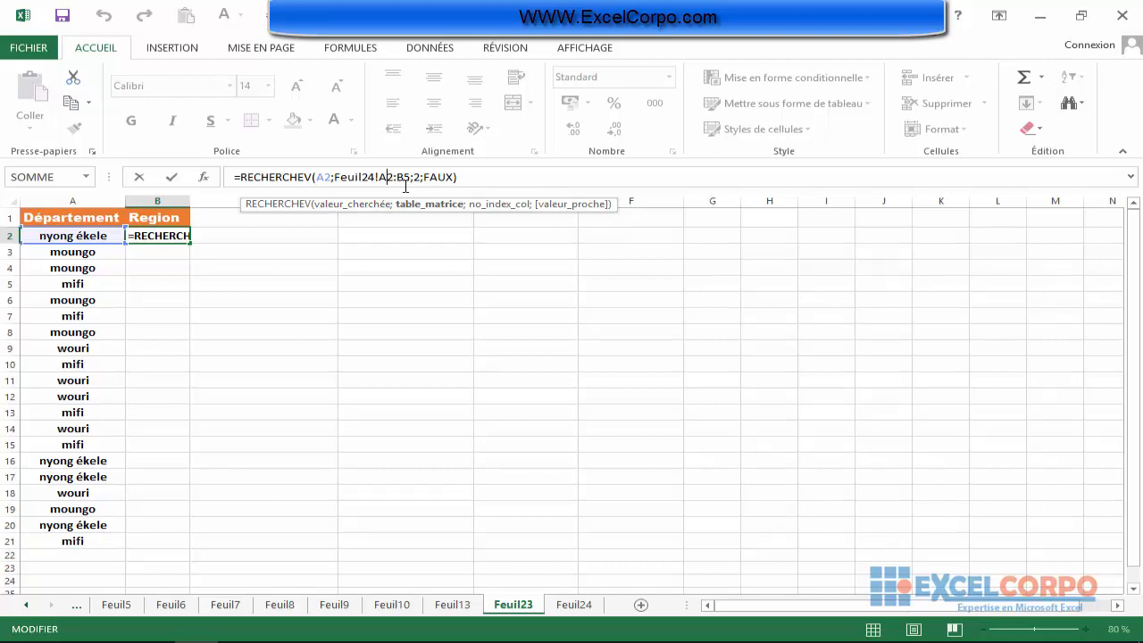
pyautogui.press('F4')
pyautogui.press('F4')
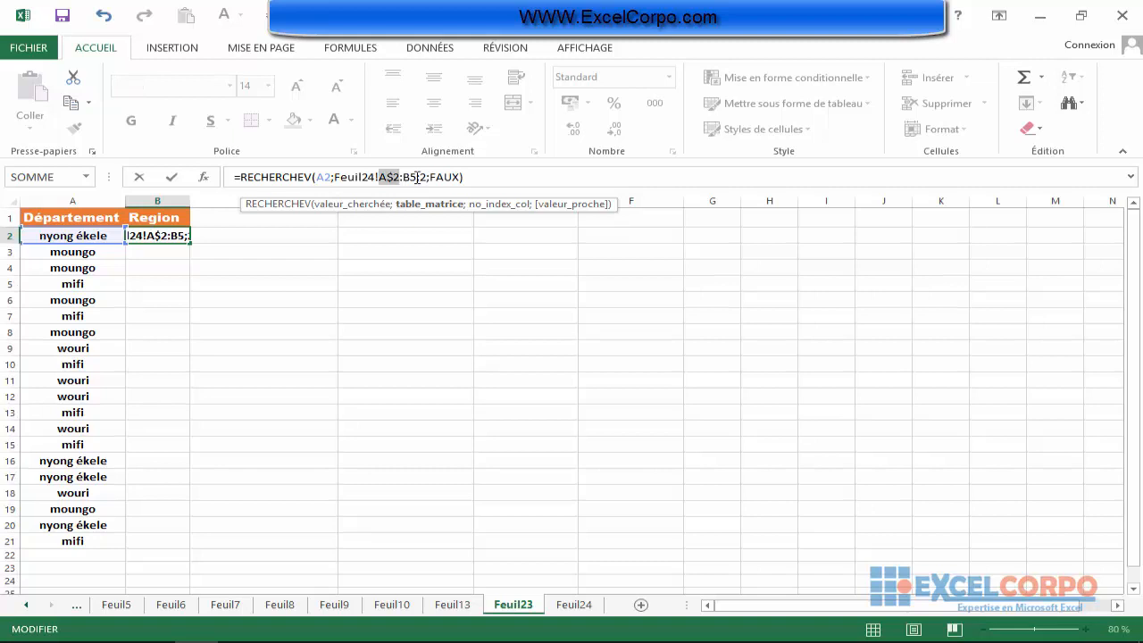
pyautogui.click(411, 178)
pyautogui.press('F4')
pyautogui.press('F4')
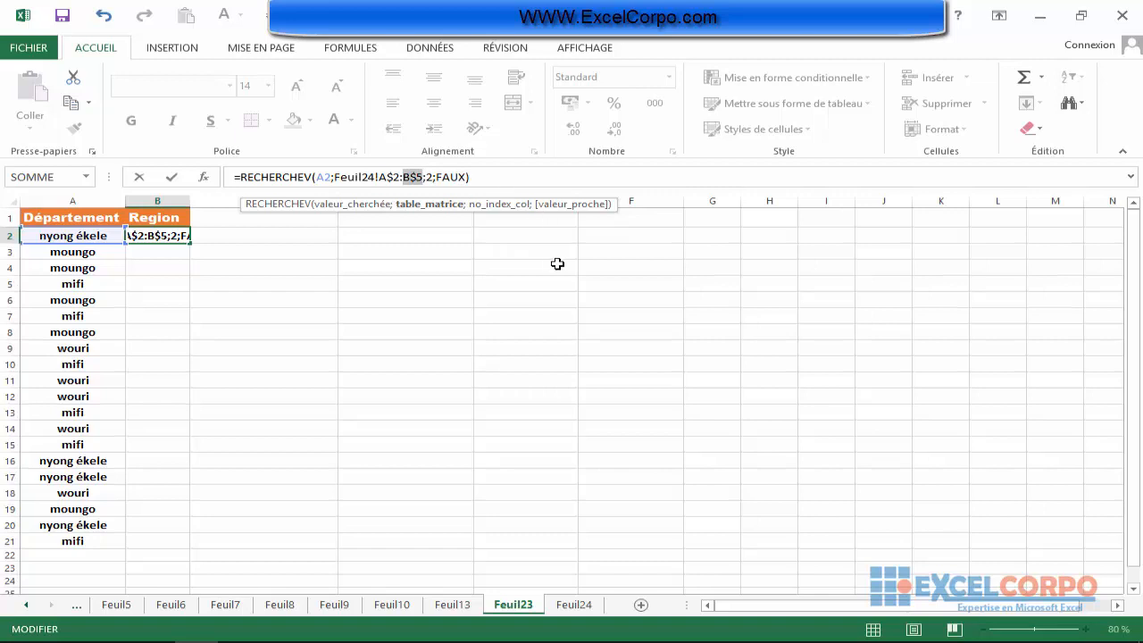
pyautogui.press('Return')
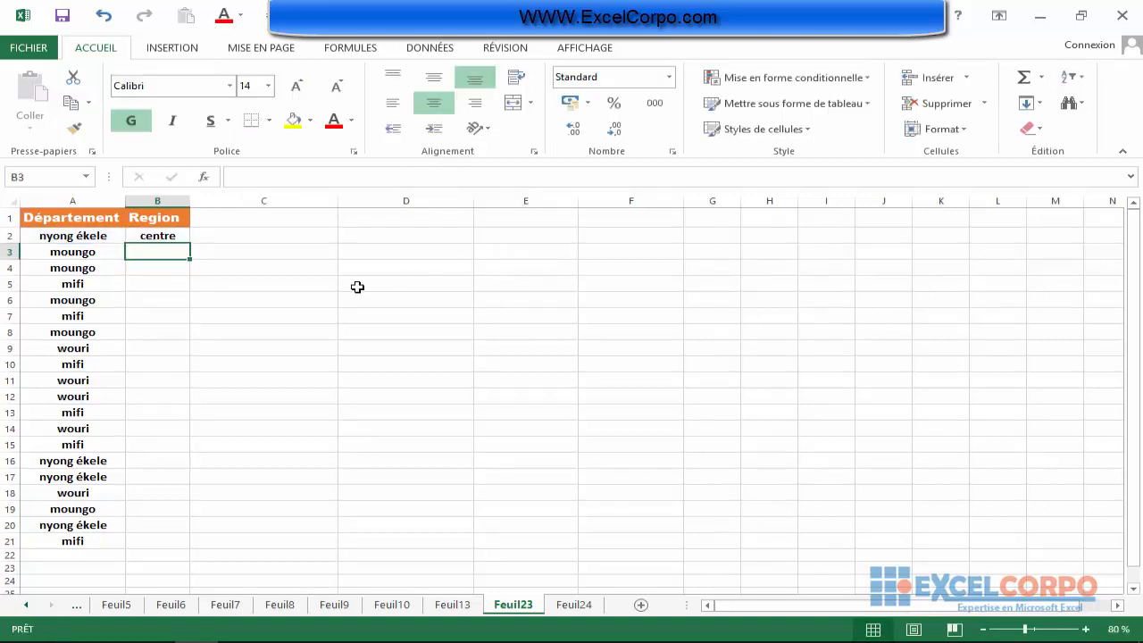
# Copy the formula from B2 down the Region column to B21
pyautogui.click(163, 235)
pyautogui.moveTo(190, 246); pyautogui.dragTo(170, 543)
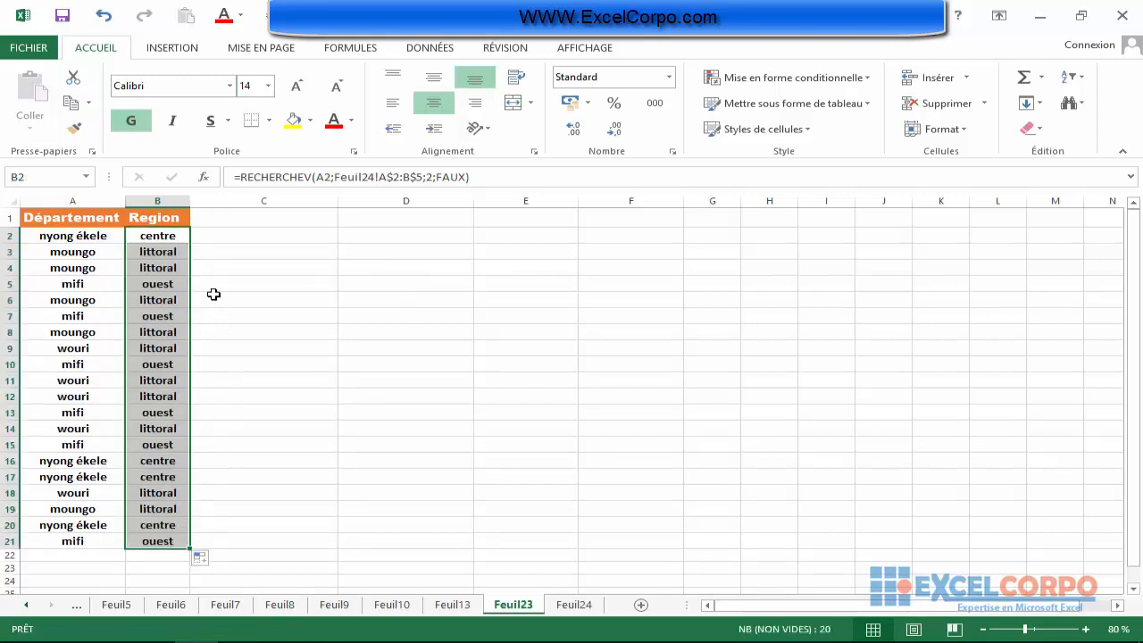
pyautogui.click(210, 258)
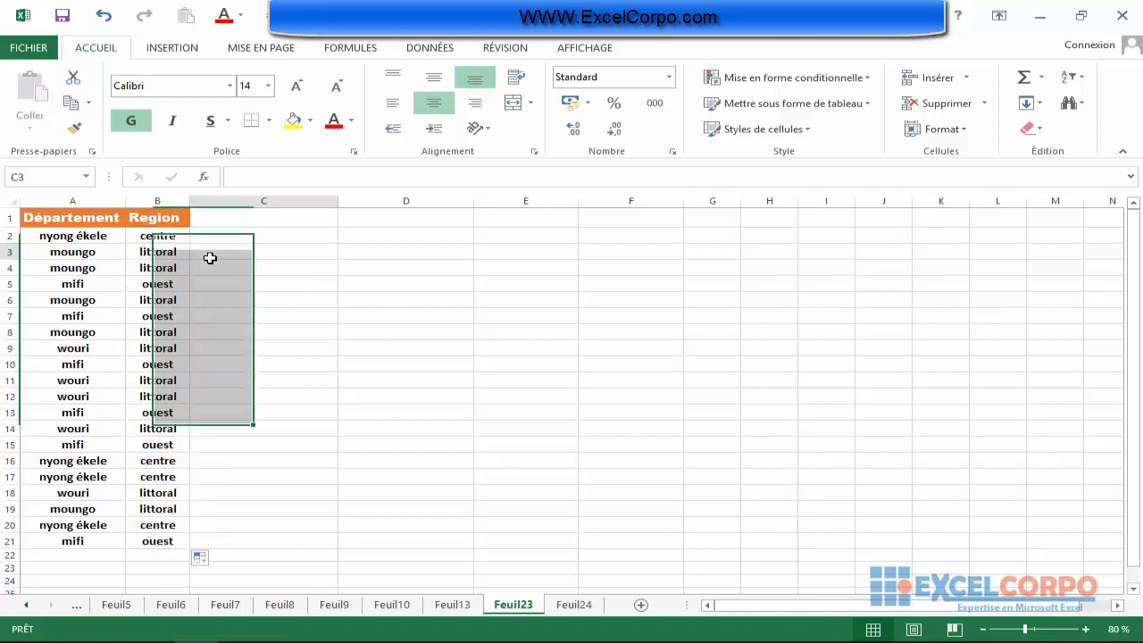